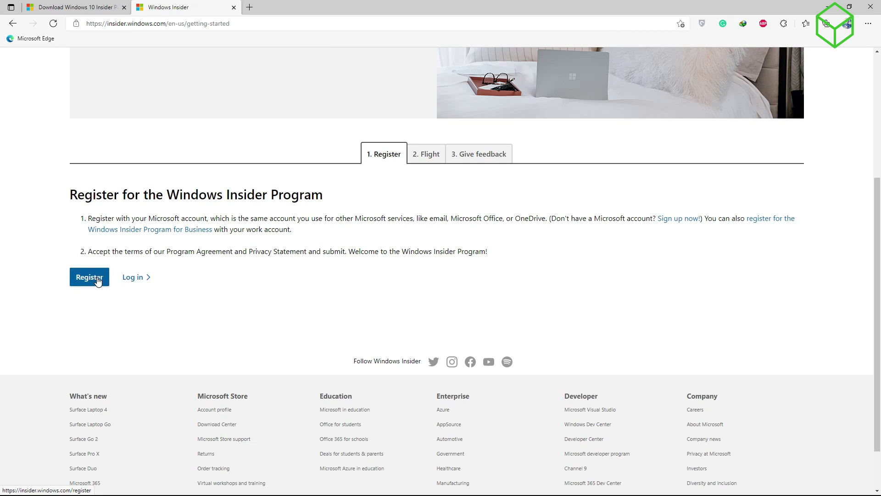
- Open the Insider Program registration form, accept the agreement terms and click Register now
left_click(98, 281)
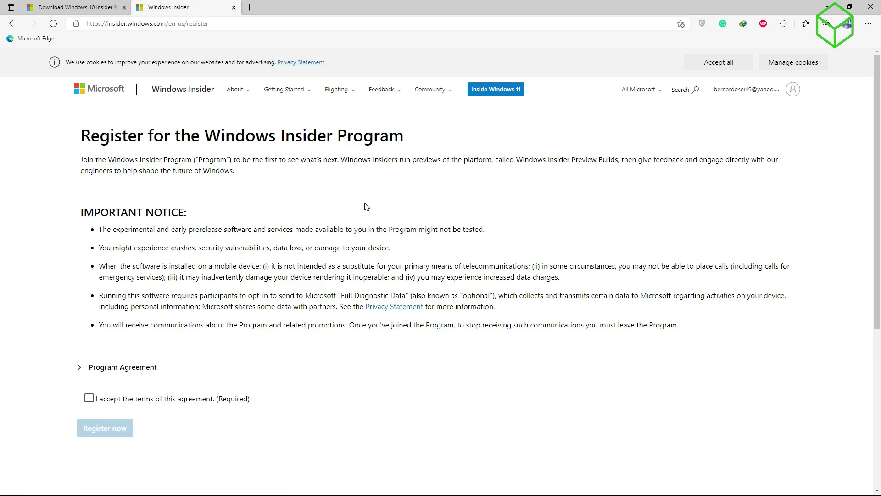
scroll(368, 206, "down", 3)
scroll(250, 203, "up", 3)
scroll(385, 176, "down", 3)
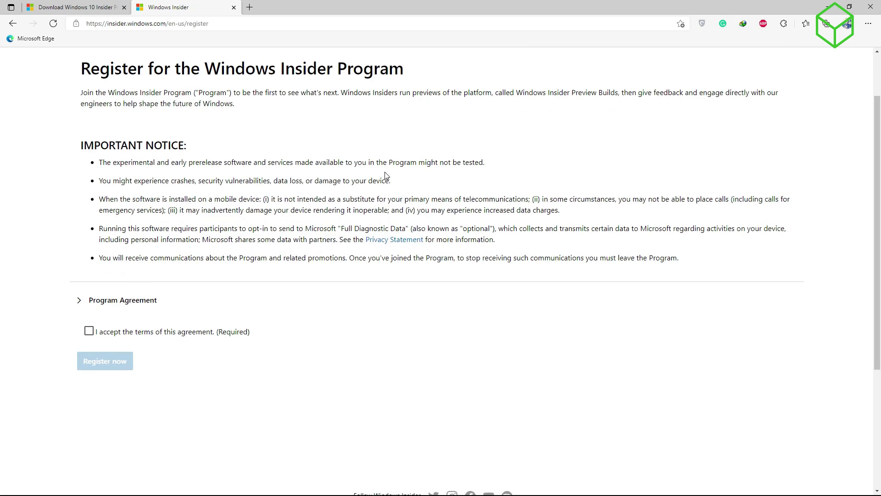
left_click(89, 264)
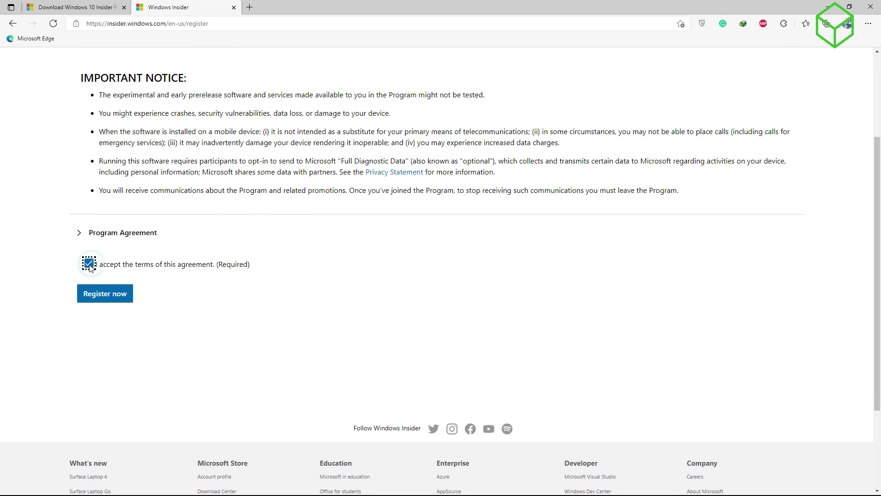
left_click(98, 295)
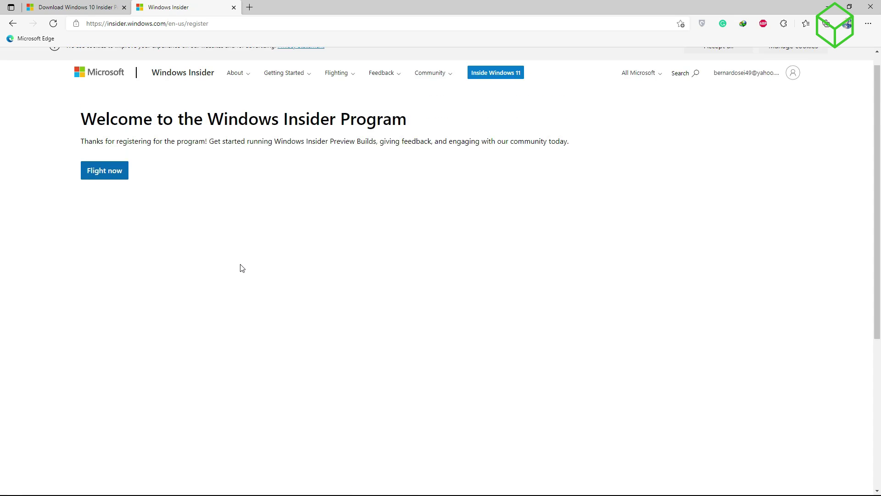
- Go to the Flight now step and read through the Start flighting instructions
left_click(110, 195)
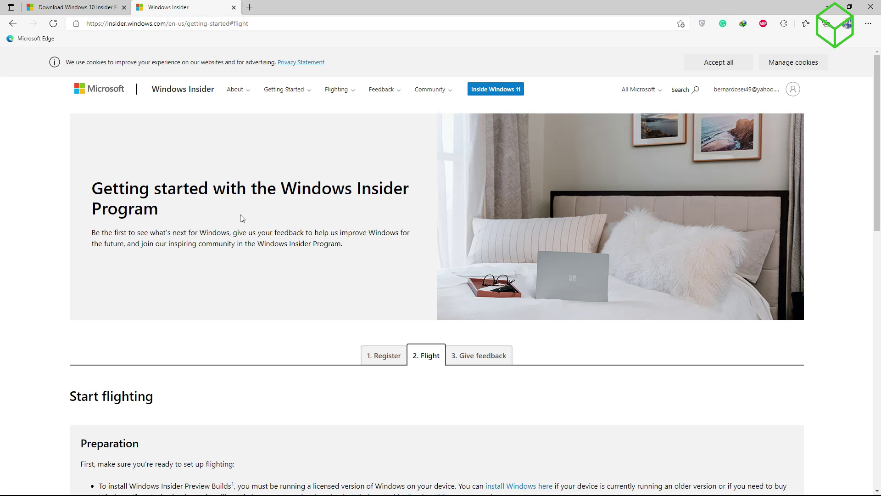
scroll(302, 305, "down", 8)
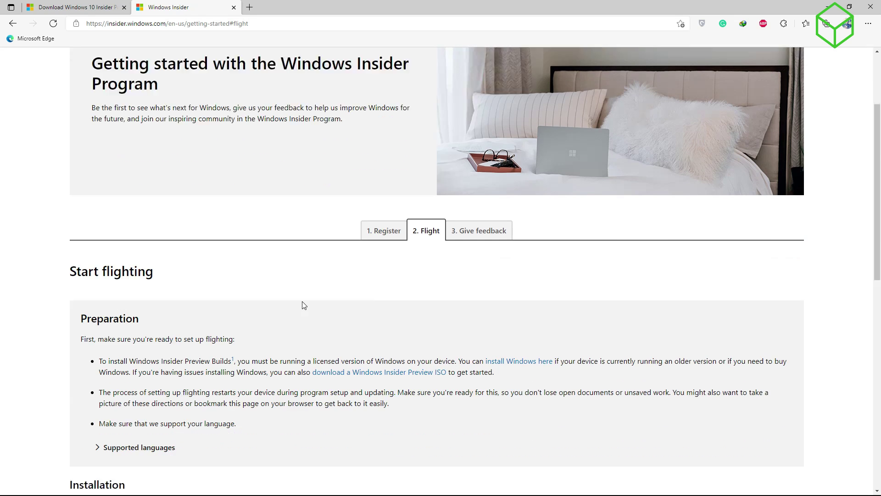
scroll(281, 293, "down", 3)
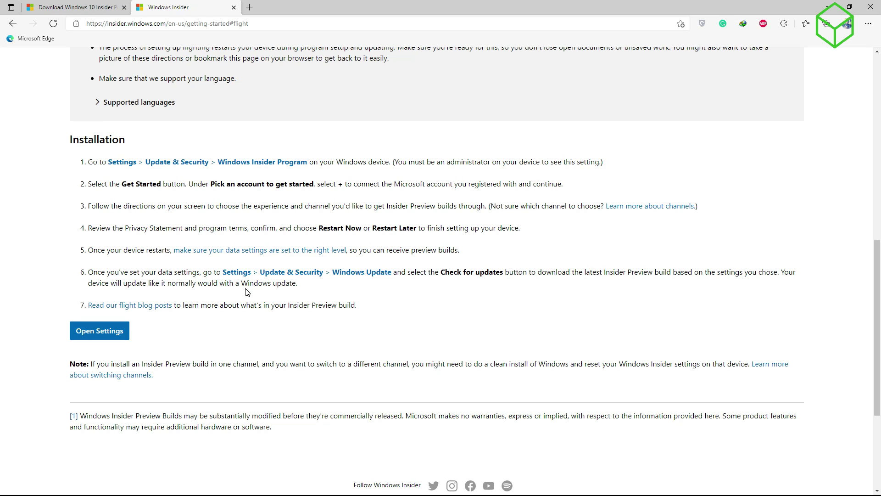
scroll(246, 292, "down", 1)
scroll(246, 292, "up", 2)
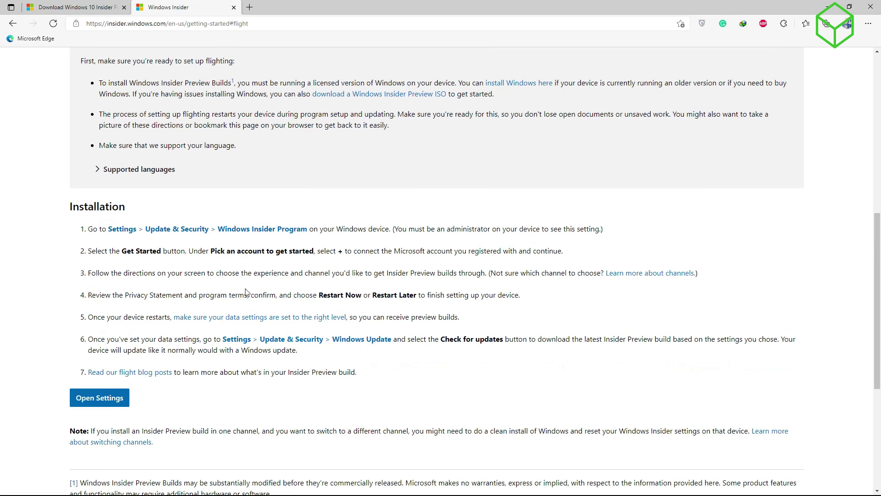
scroll(246, 292, "up", 1)
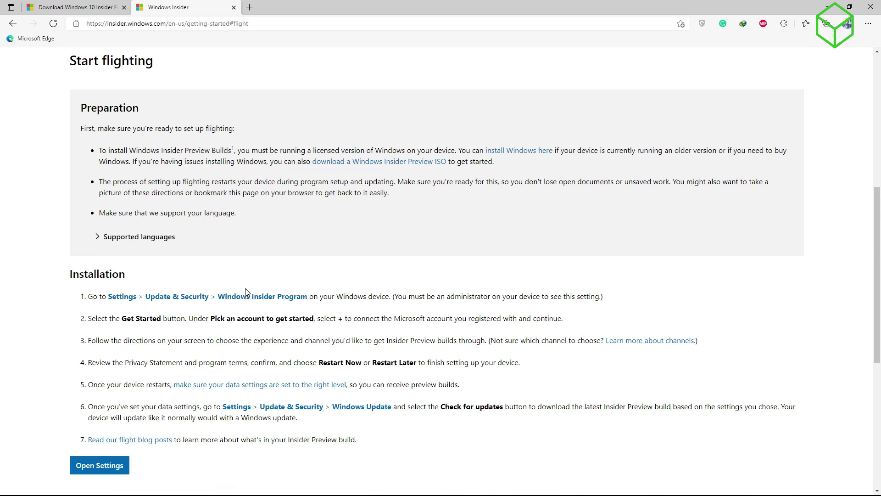
scroll(245, 292, "down", 3)
scroll(101, 261, "up", 3)
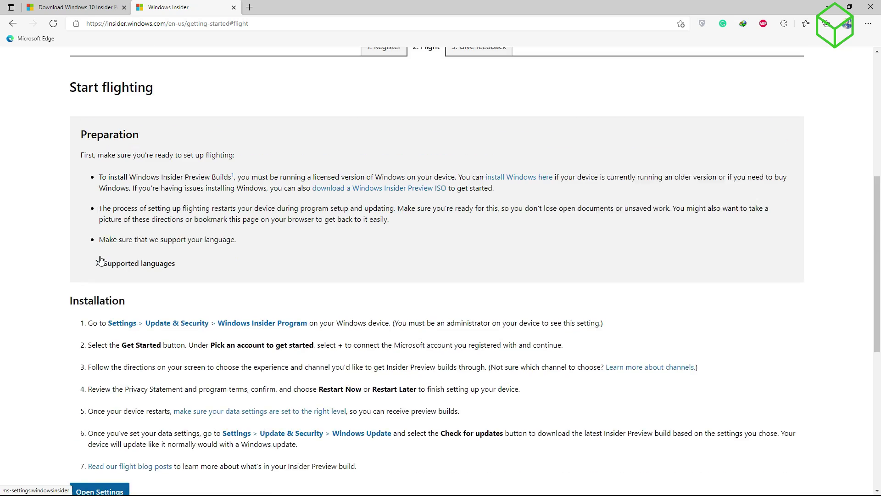
scroll(100, 260, "up", 2)
scroll(101, 257, "down", 1)
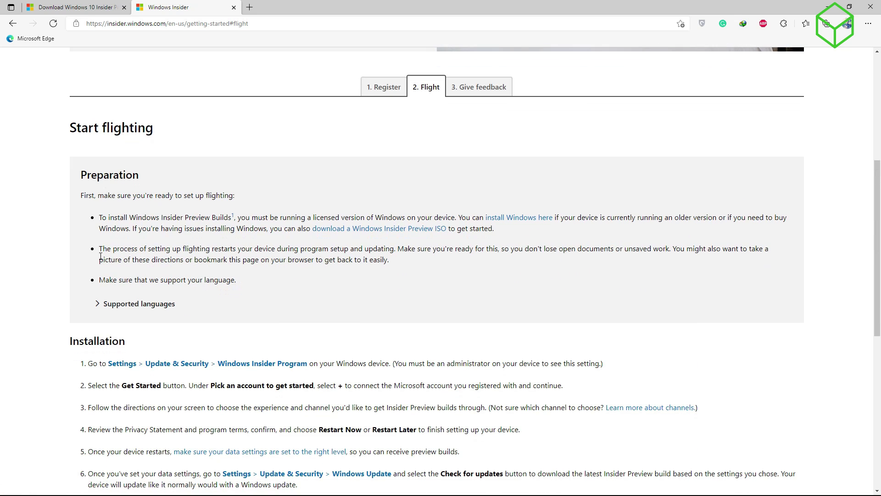
scroll(101, 256, "down", 1)
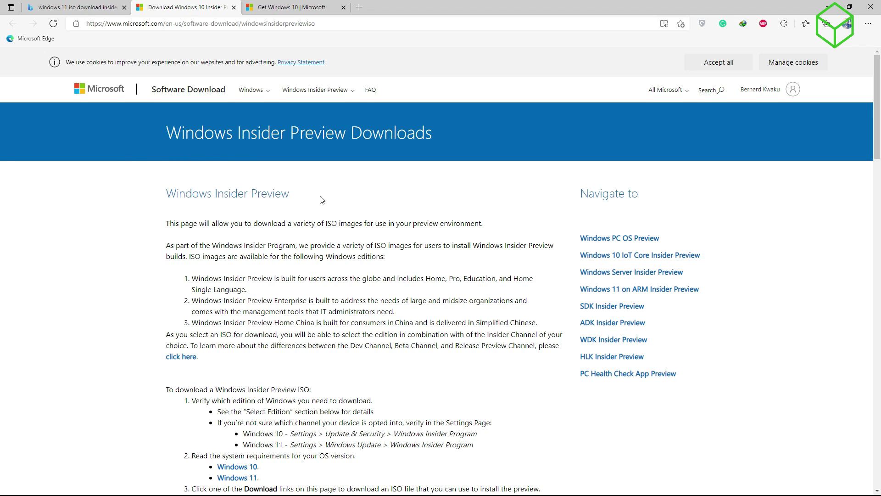
- Select the Windows 11 Insider Preview (Beta Channel) edition and confirm it
scroll(321, 199, "down", 4)
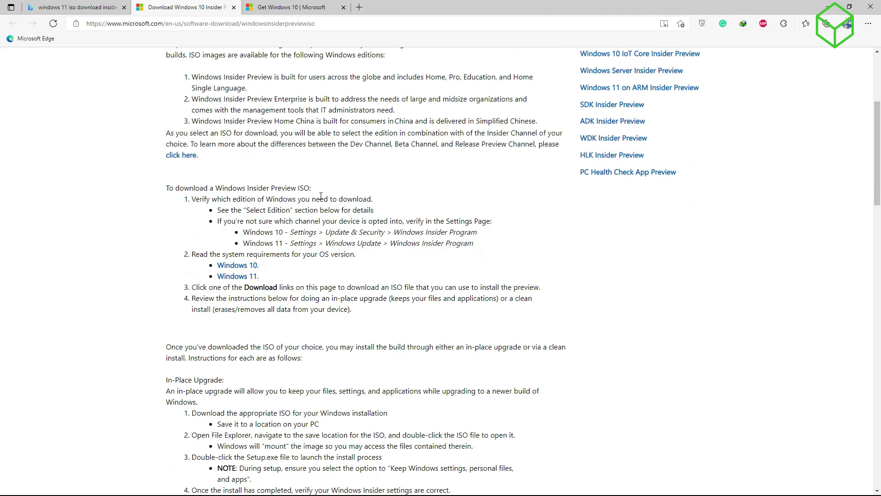
scroll(320, 198, "down", 4)
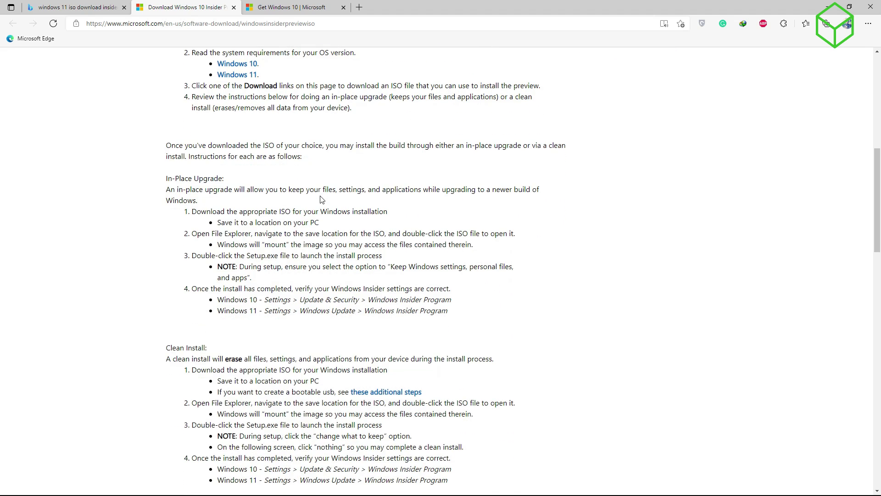
scroll(321, 199, "down", 11)
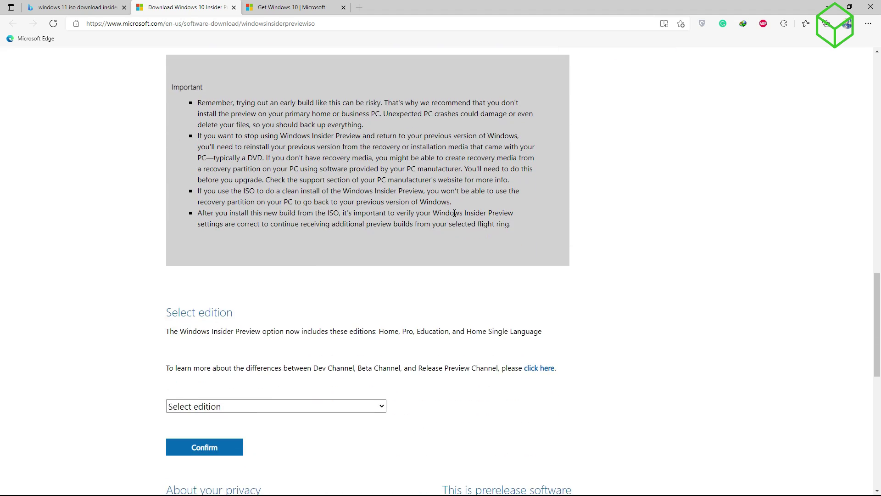
scroll(454, 213, "down", 4)
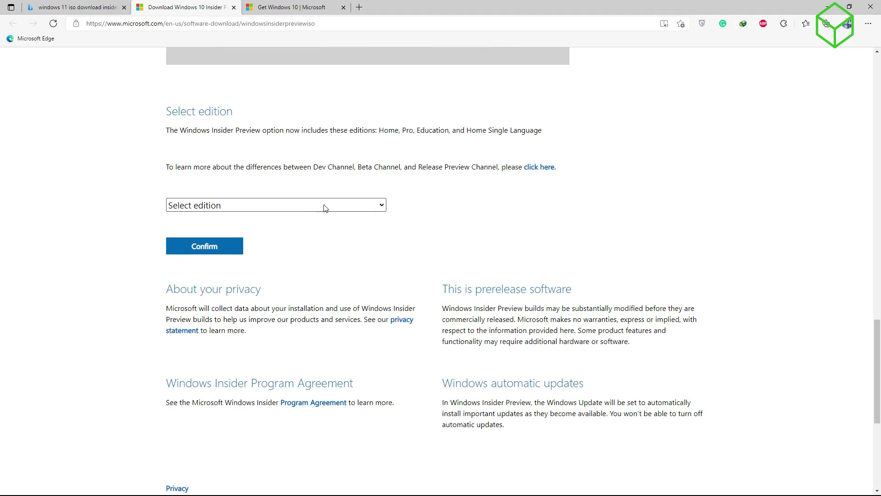
left_click(324, 203)
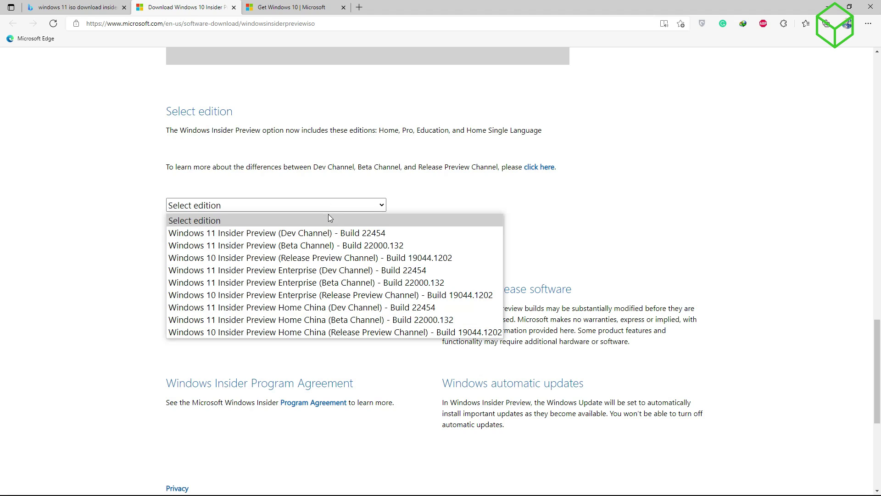
left_click(296, 246)
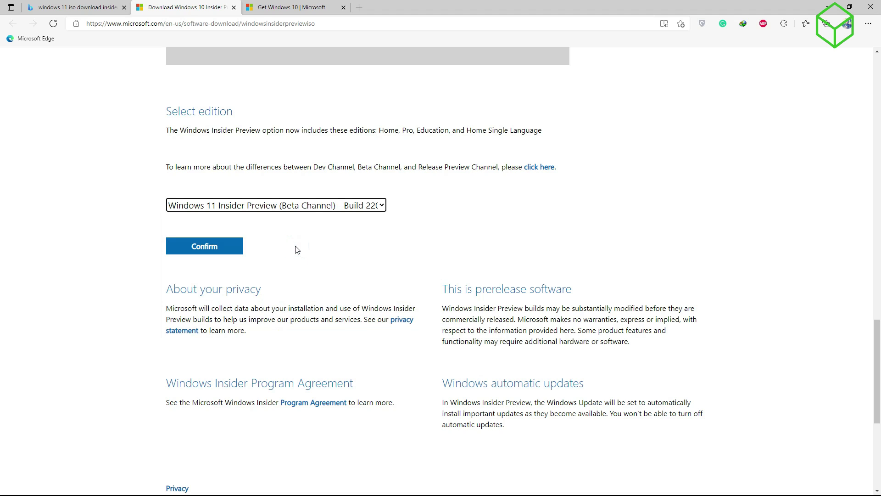
left_click(222, 251)
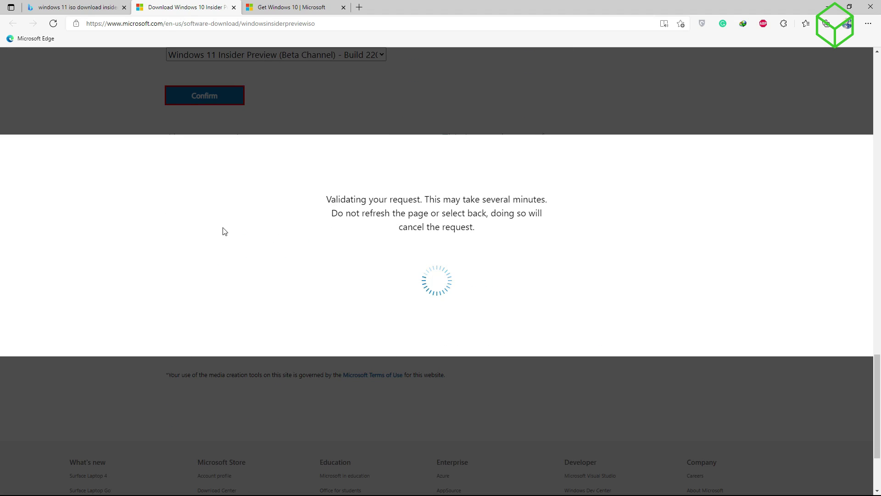
- Choose English as the product language and confirm it
scroll(397, 211, "up", 2)
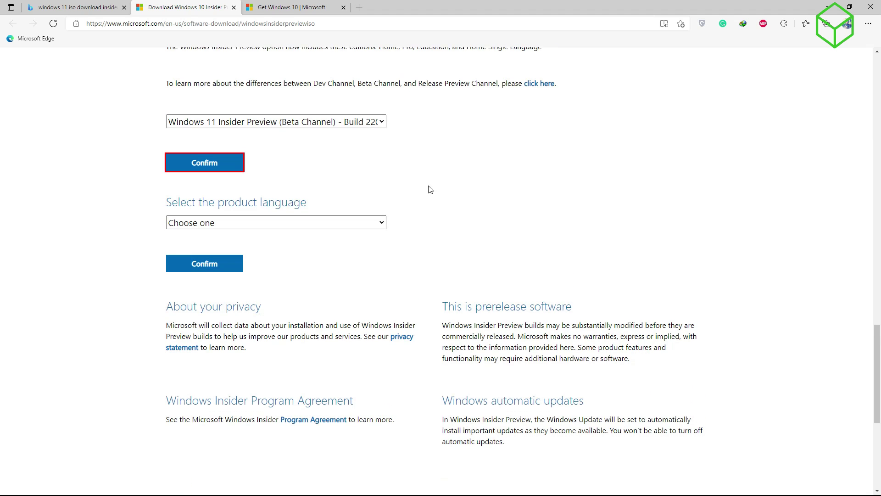
left_click(277, 220)
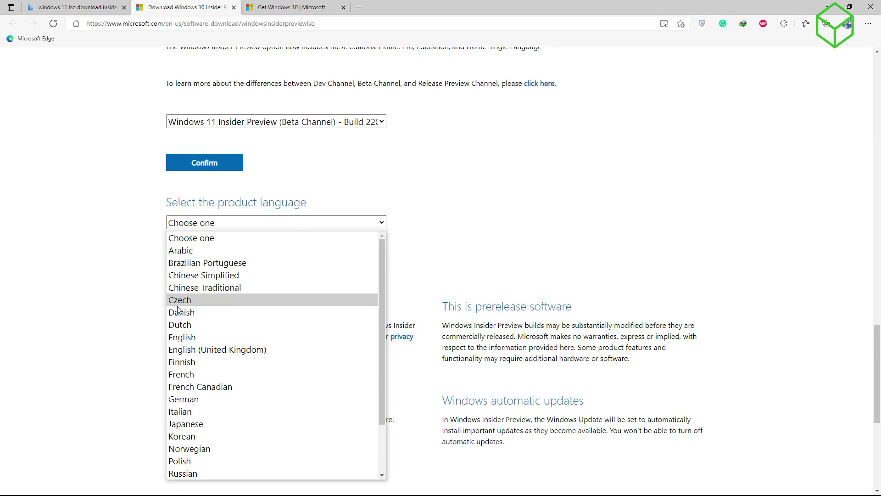
left_click(184, 337)
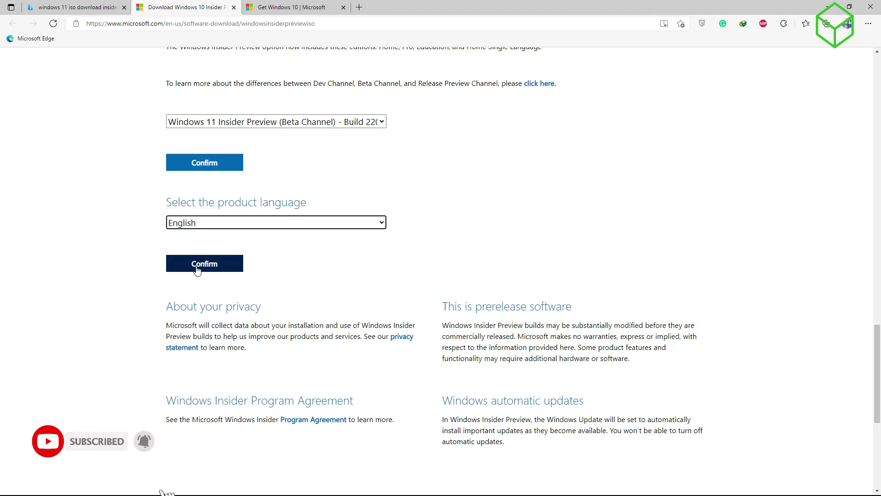
left_click(197, 270)
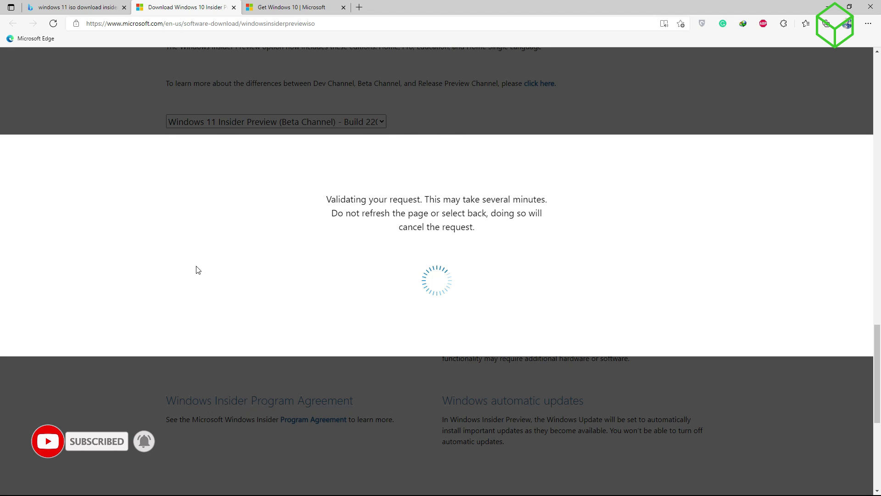
scroll(196, 266, "up", 2)
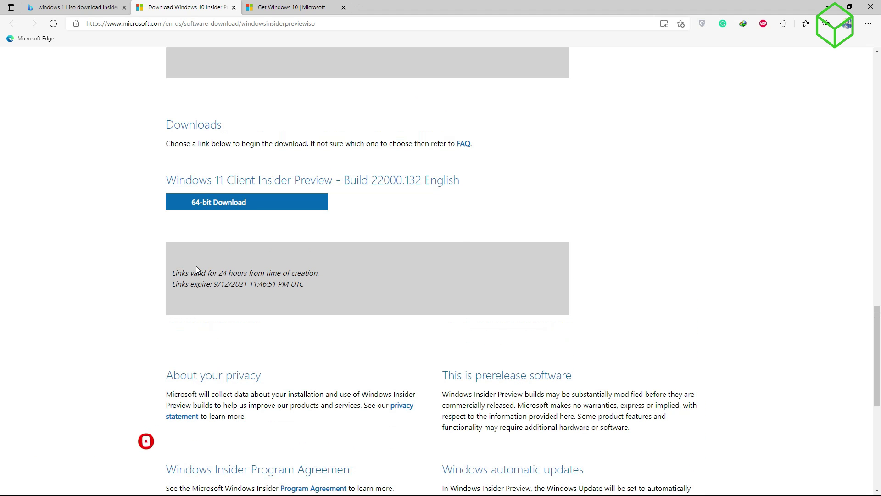
- Download the 5.11 GB 64-bit Windows 11 Insider Preview ISO into Downloads with IDM
left_click(227, 206)
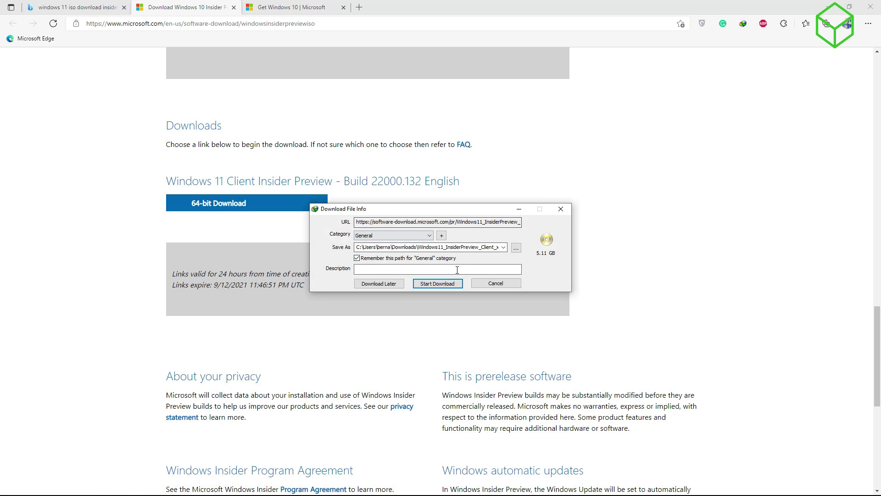
left_click(429, 285)
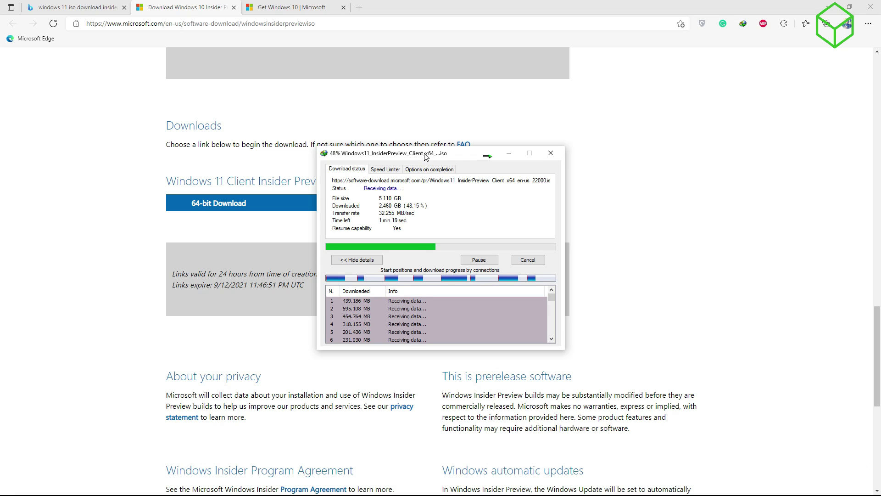
left_click_drag(426, 155, 419, 133)
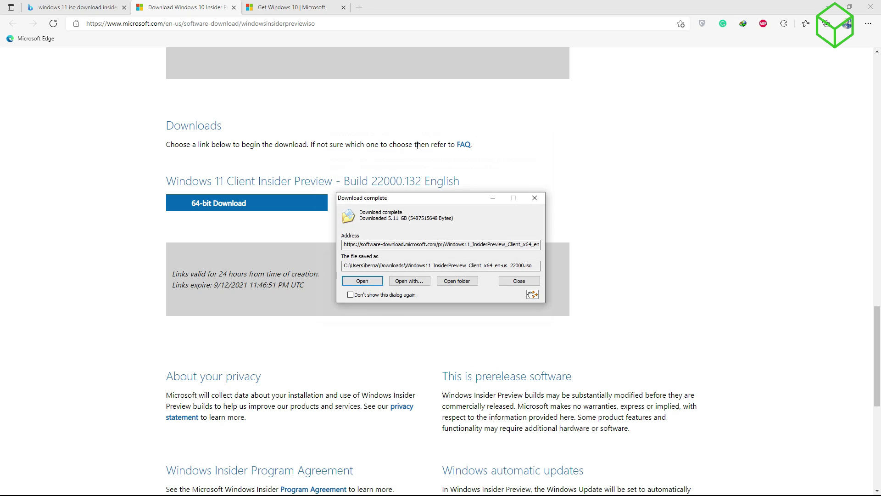
- Open the Downloads folder holding the finished ISO and maximize its window
left_click(467, 280)
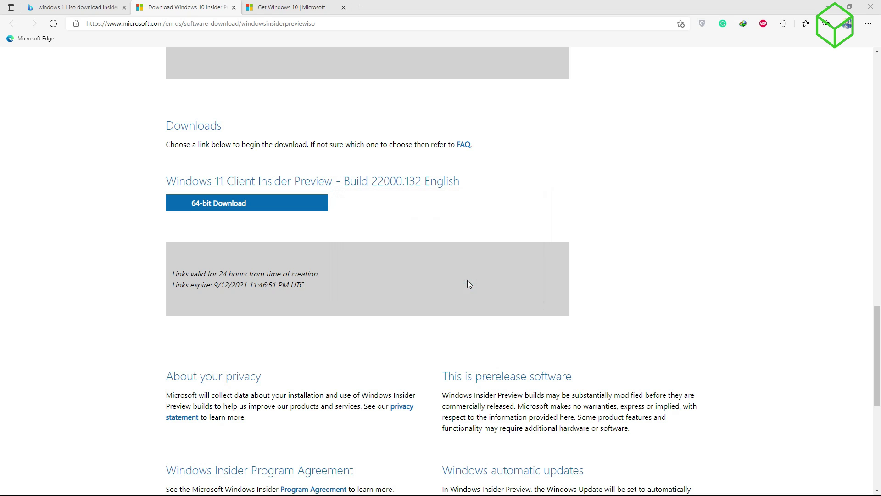
left_click(360, 172)
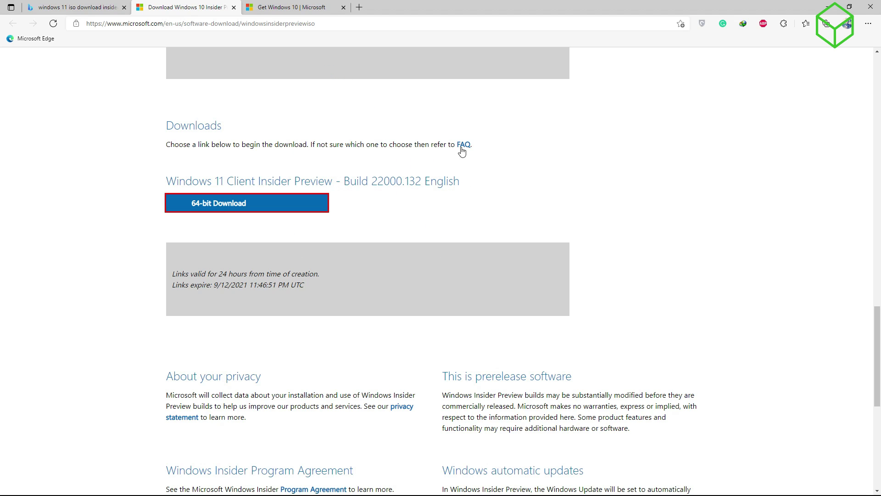
double_click(374, 163)
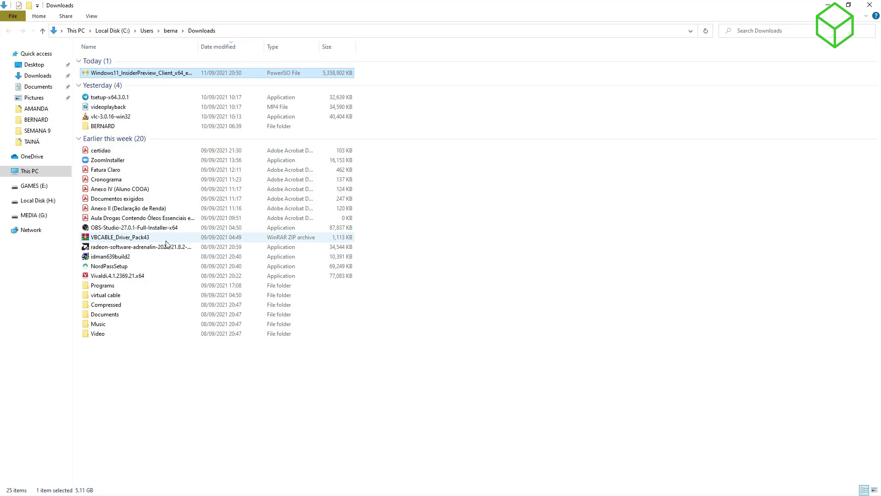
left_click(115, 75)
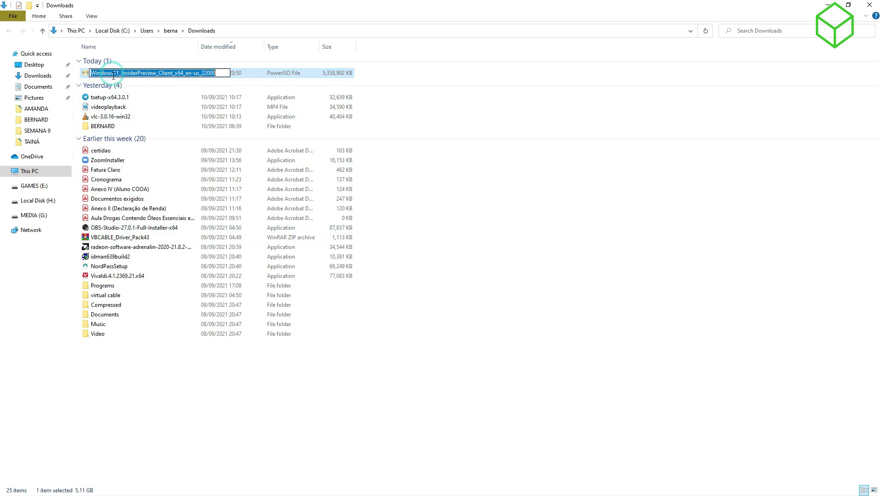
left_click(39, 361)
- Show the desktop and refresh it several times
key("super+d")
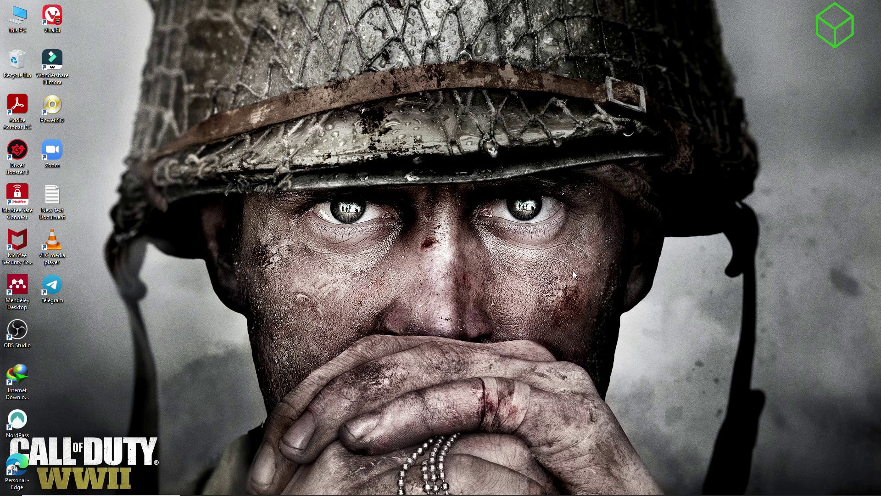
right_click(403, 220)
left_click(422, 262)
right_click(422, 260)
left_click(436, 298)
right_click(412, 207)
left_click(441, 256)
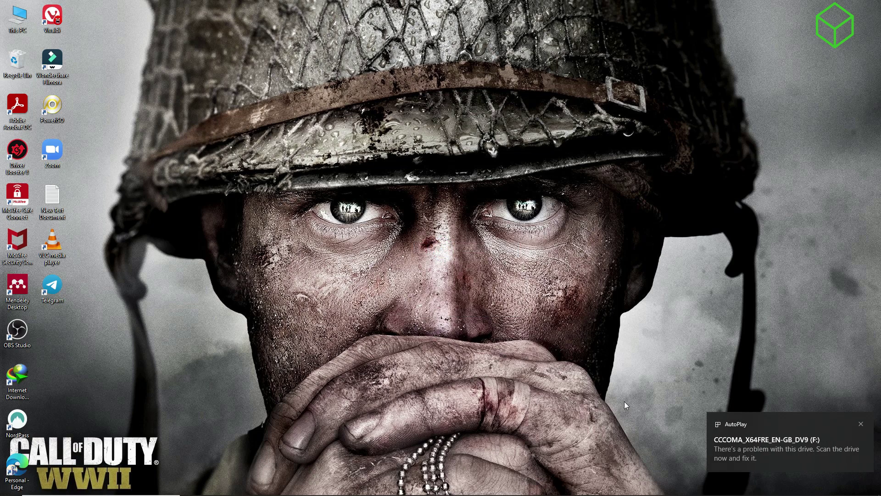
- Continue using drive F: without scanning and open it to view its files
left_click(794, 434)
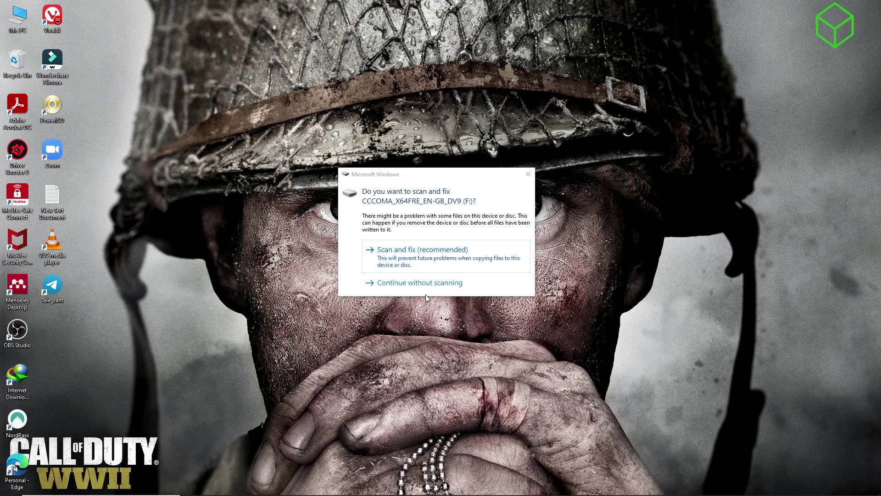
left_click(409, 282)
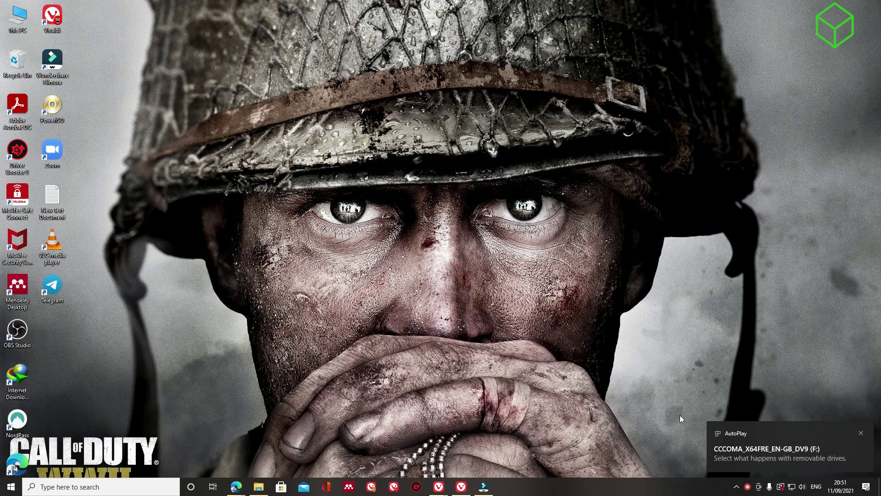
left_click(795, 456)
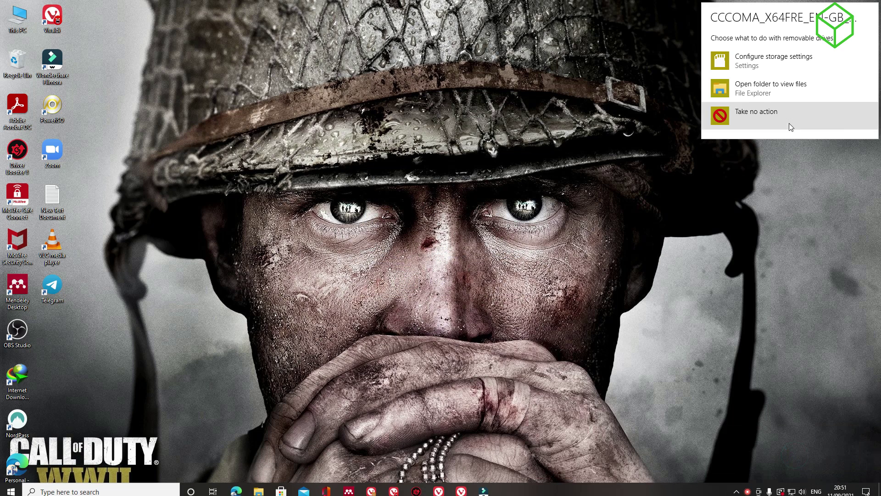
left_click(777, 91)
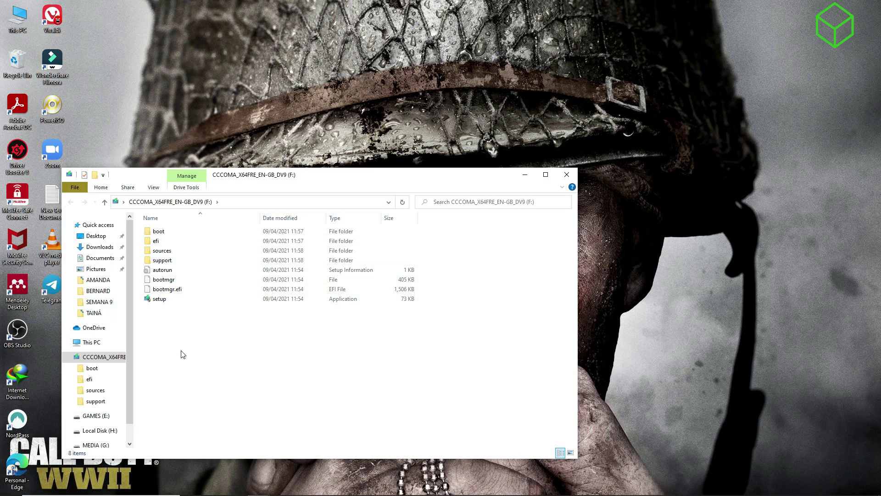
left_click(182, 350)
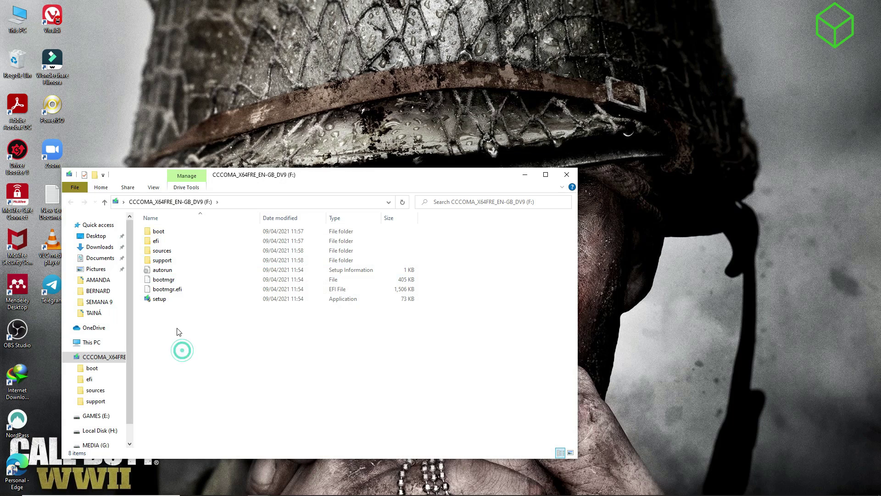
- Quick-format drive F: as NTFS, confirming that all its data will be erased
right_click(95, 357)
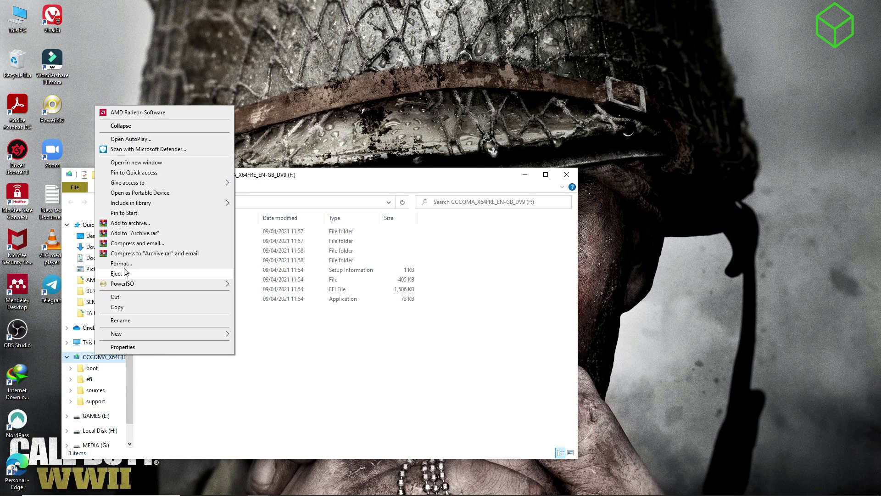
left_click(122, 263)
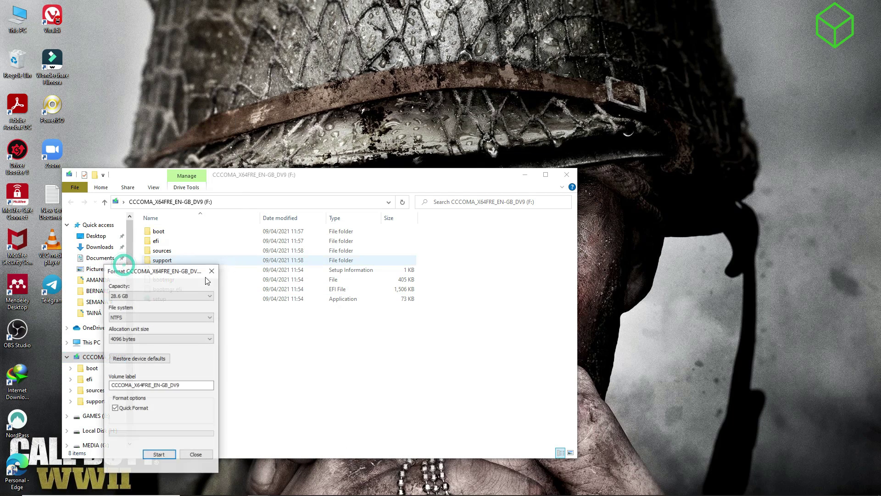
left_click(140, 317)
left_click(156, 454)
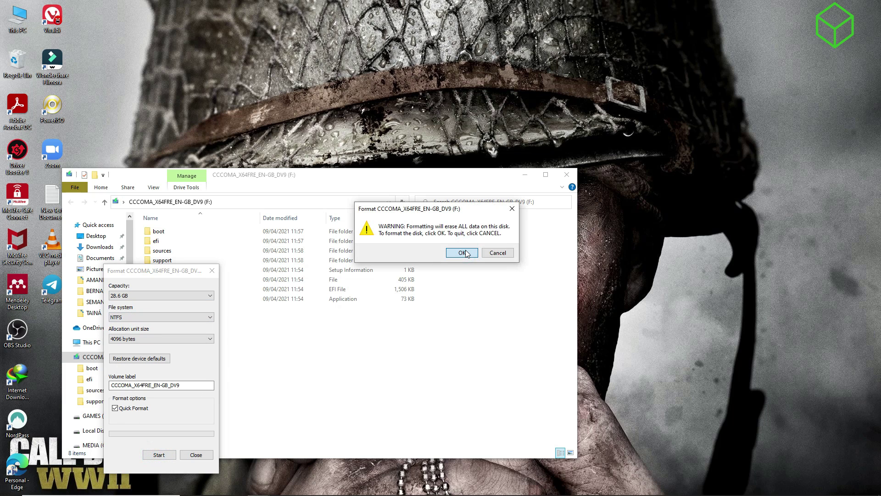
left_click(462, 253)
- Acknowledge the format-complete message and close the Format window
right_click(210, 175)
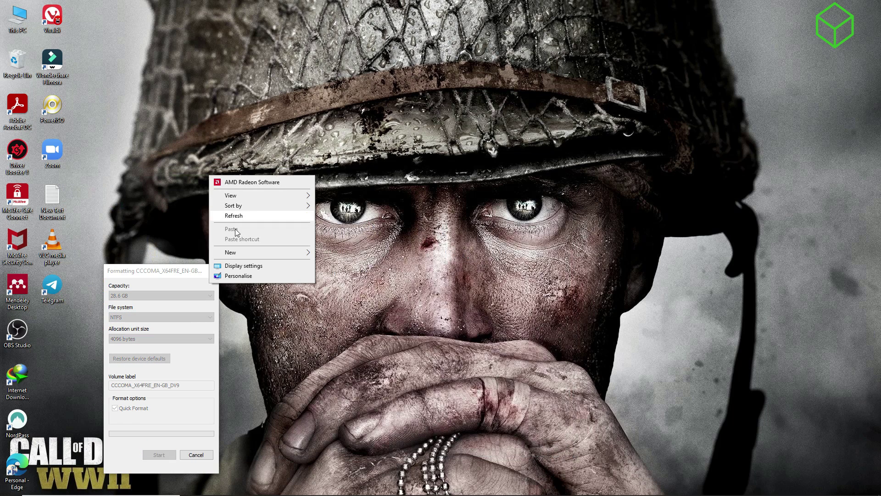
left_click(234, 215)
right_click(195, 121)
left_click(227, 162)
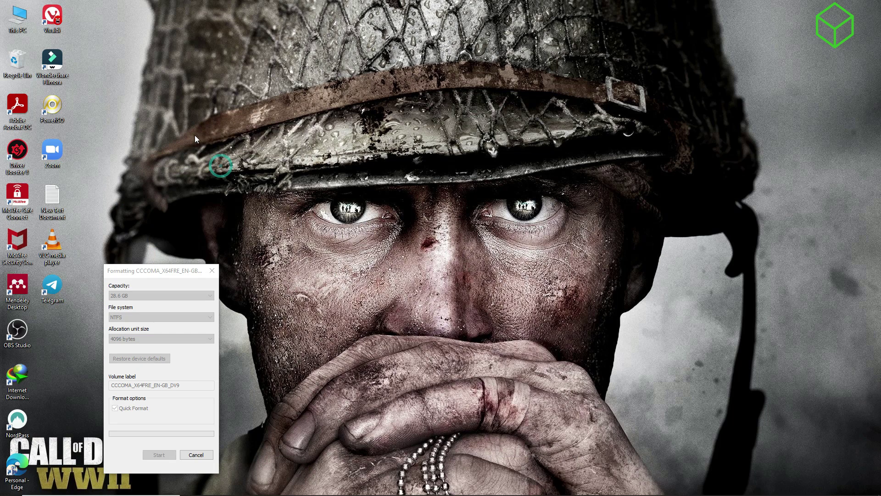
right_click(205, 112)
left_click(229, 152)
right_click(230, 150)
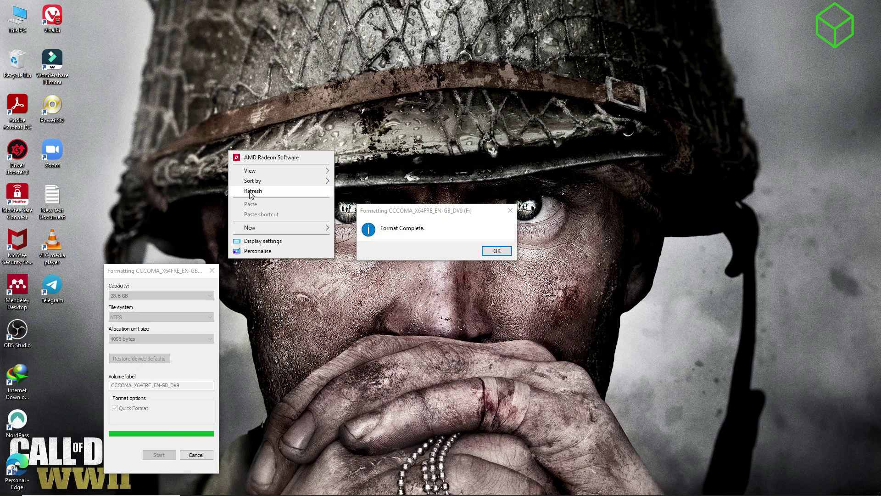
left_click(248, 189)
left_click(497, 250)
right_click(136, 144)
left_click(172, 183)
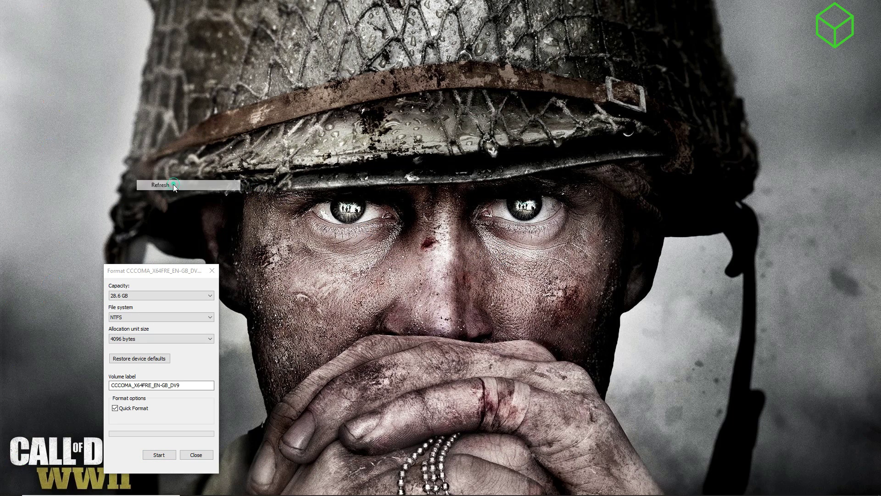
right_click(173, 184)
left_click(197, 226)
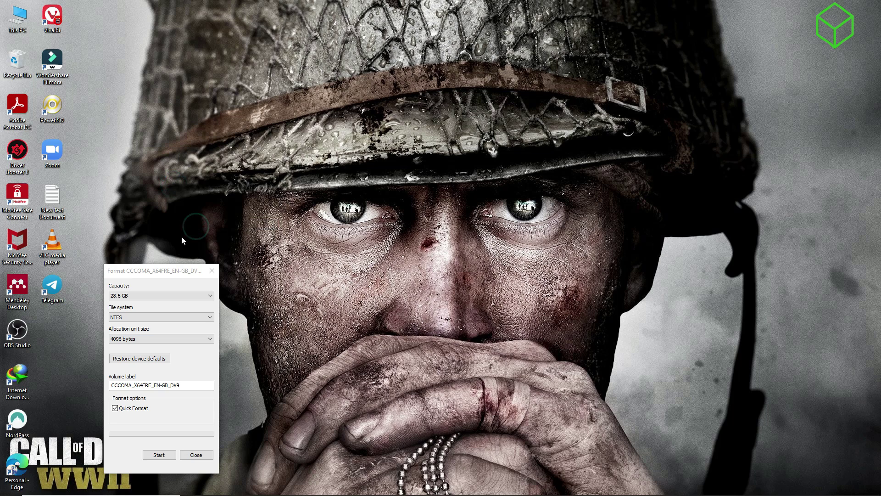
left_click(196, 455)
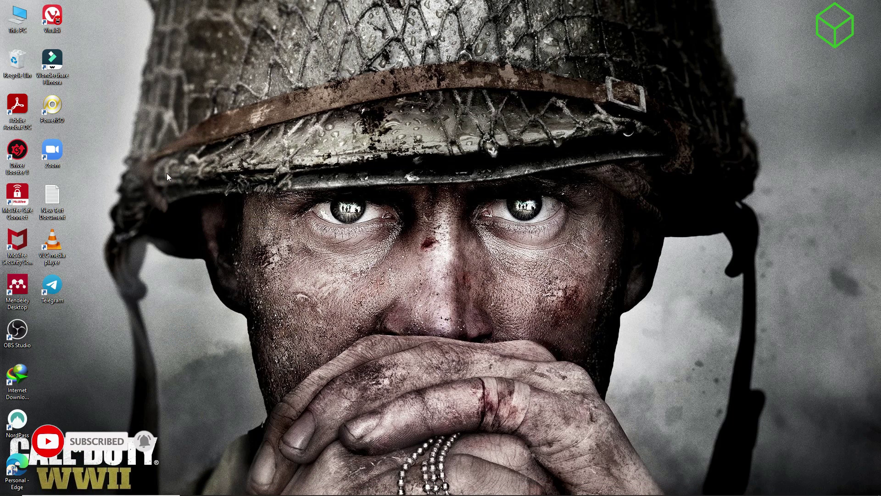
- Run PowerISO from its desktop shortcut as administrator, continue the trial and maximize it
left_click(55, 105)
right_click(55, 106)
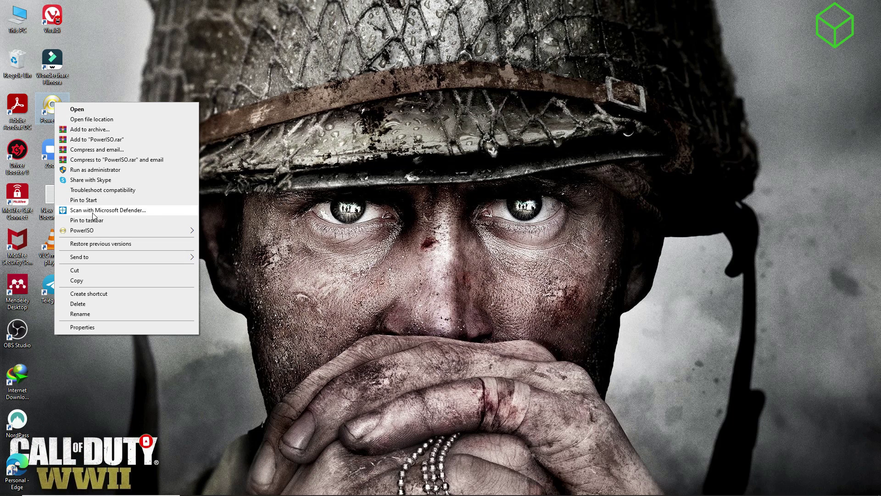
left_click(87, 170)
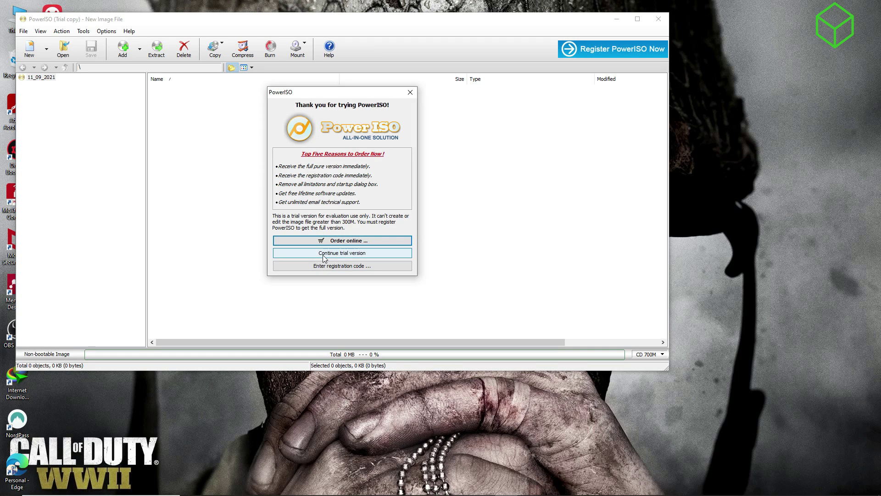
left_click(323, 256)
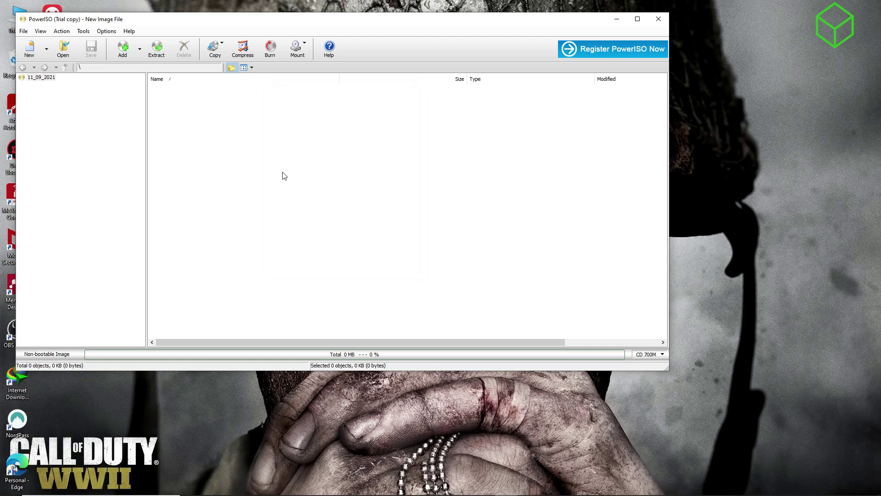
double_click(165, 20)
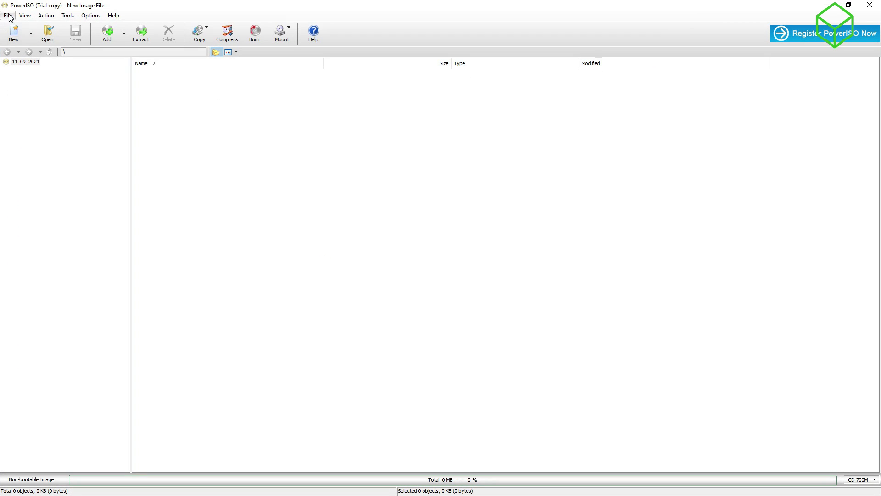
- Open Create bootable USB drive and load the Windows 11 Insider Preview ISO from Downloads
left_click(65, 18)
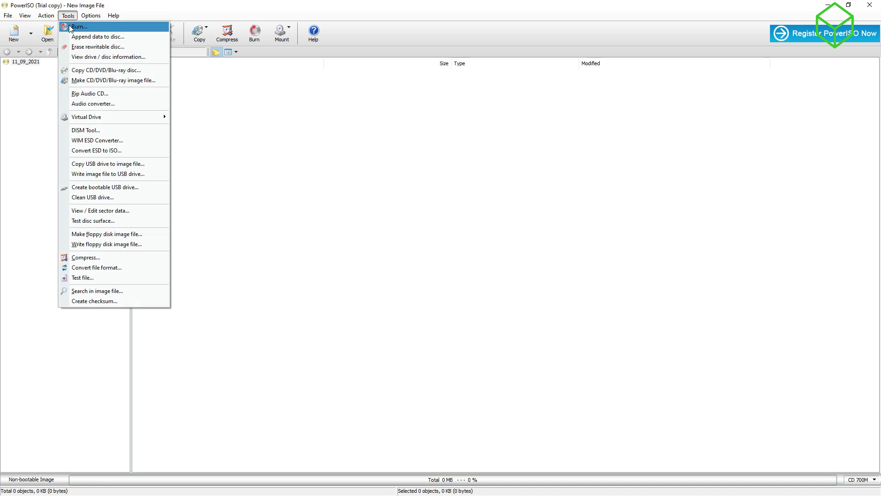
left_click(101, 188)
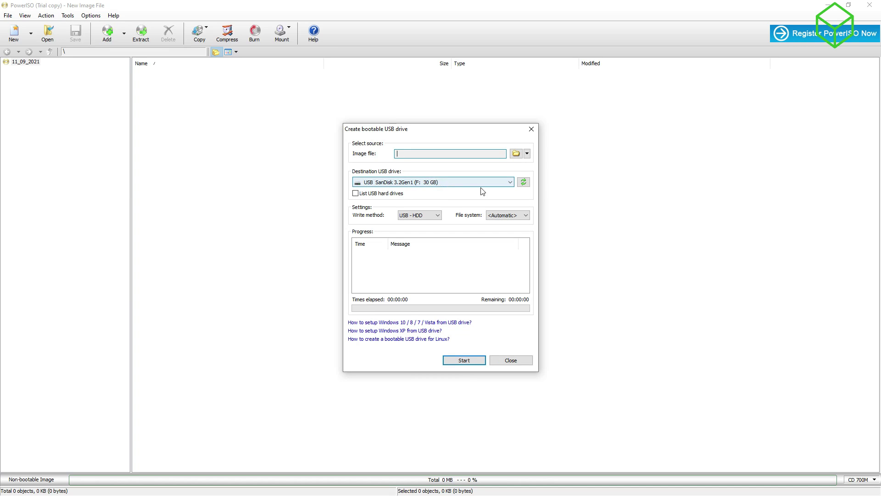
left_click(516, 155)
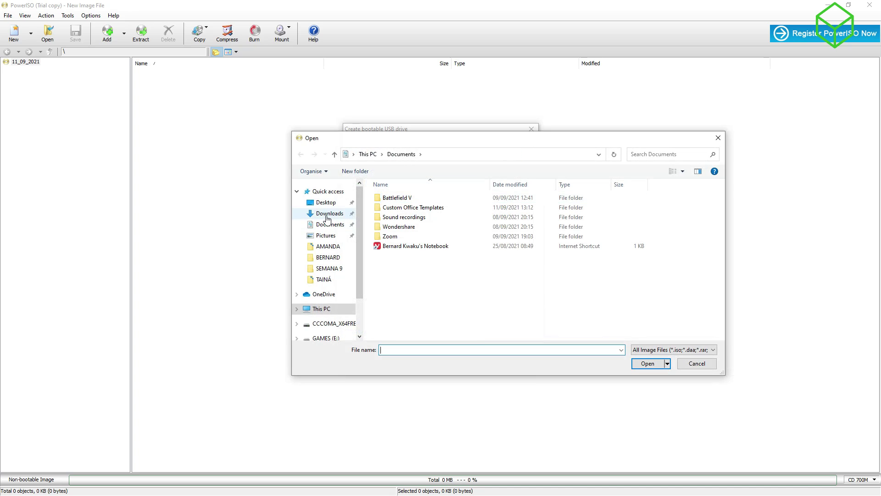
left_click(327, 213)
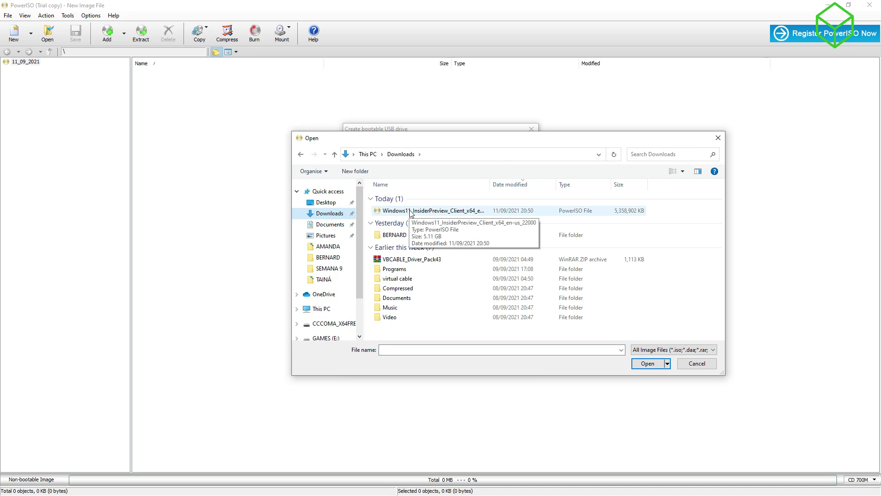
left_click(411, 212)
double_click(411, 212)
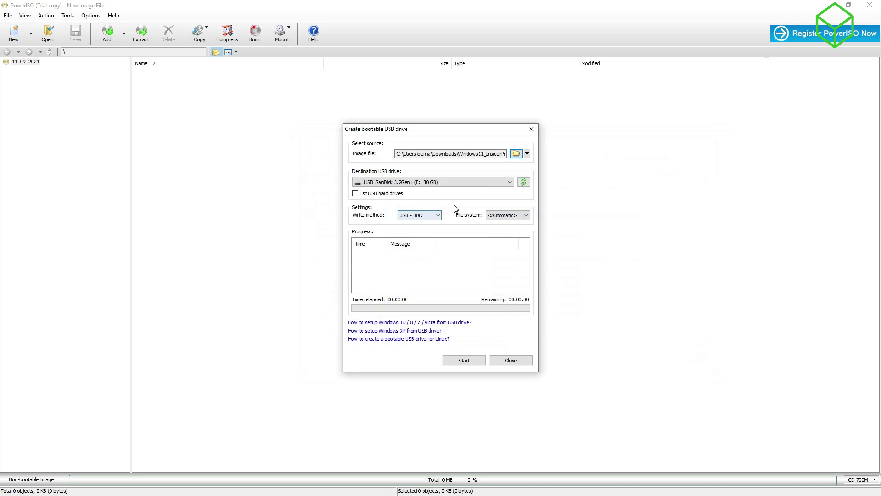
- Keep USB - HDD write method and <Automatic> file system, then start writing
left_click(410, 216)
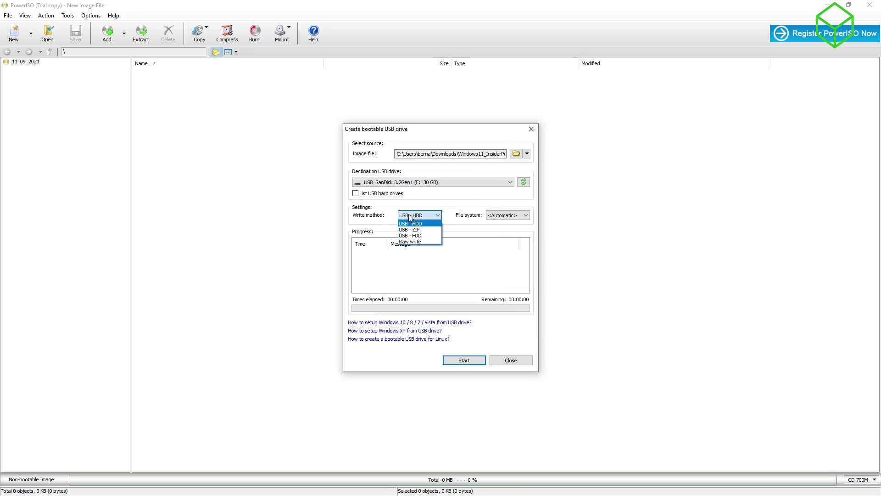
left_click(419, 219)
left_click(505, 217)
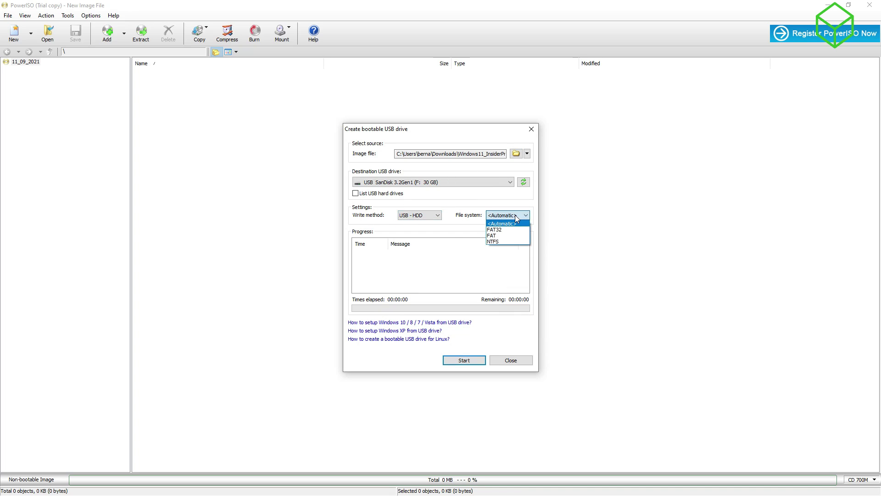
left_click(516, 219)
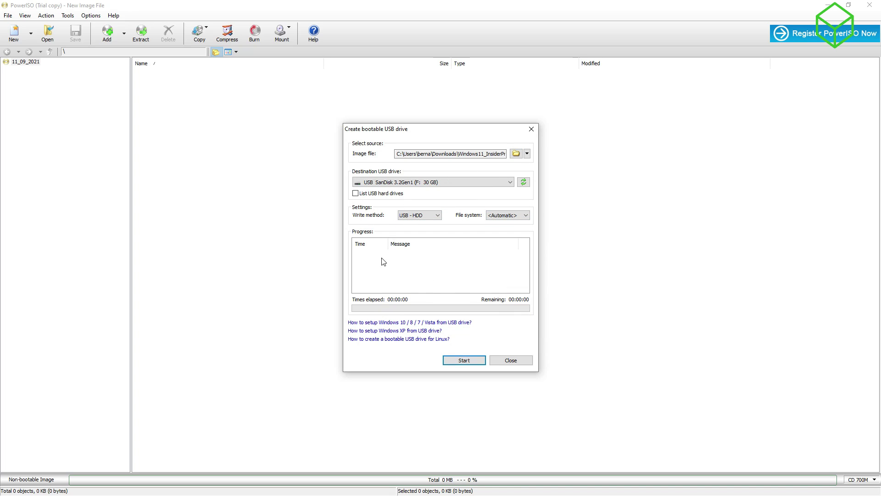
left_click(465, 361)
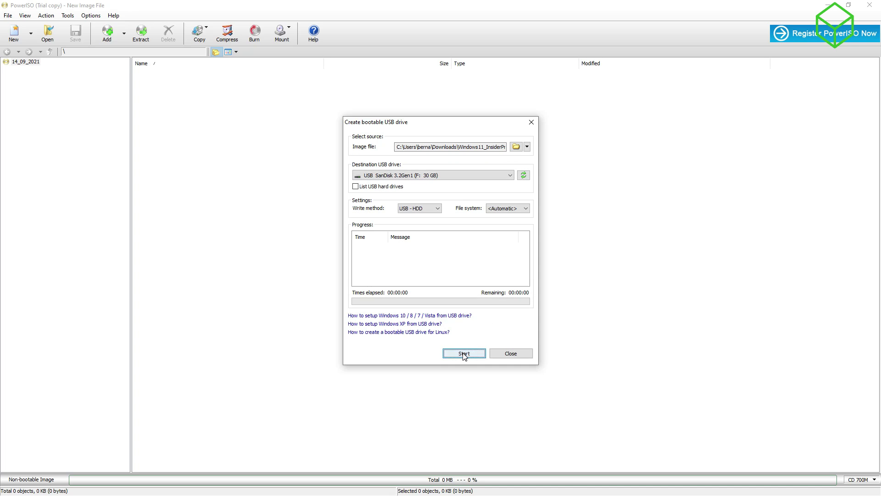
- Confirm overwriting the SanDisk F: drive and dismiss the completion message once writing finishes
left_click(464, 353)
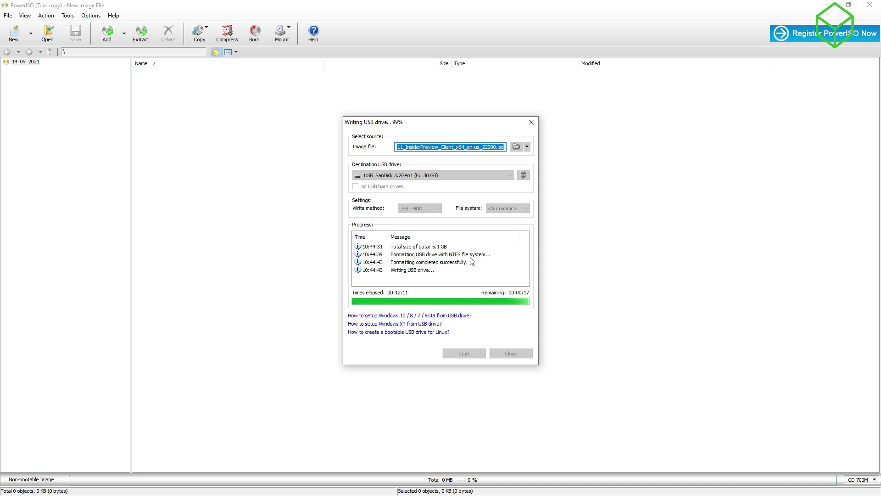
left_click(484, 284)
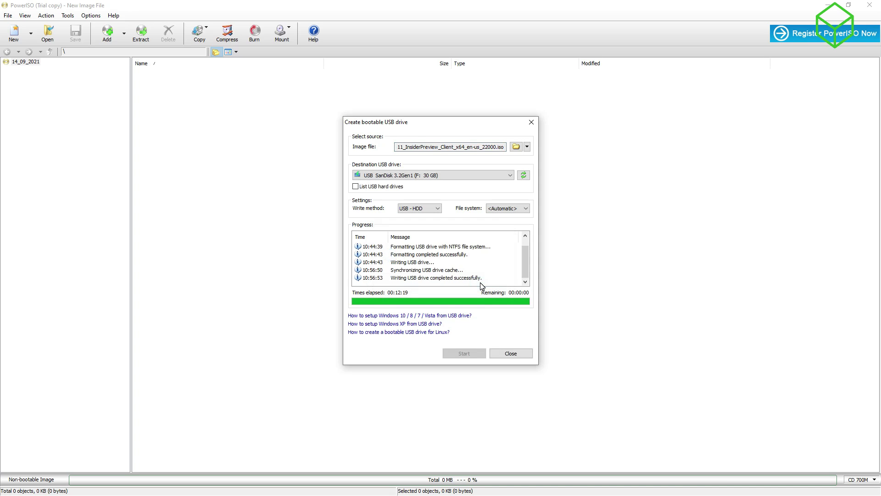
left_click(511, 353)
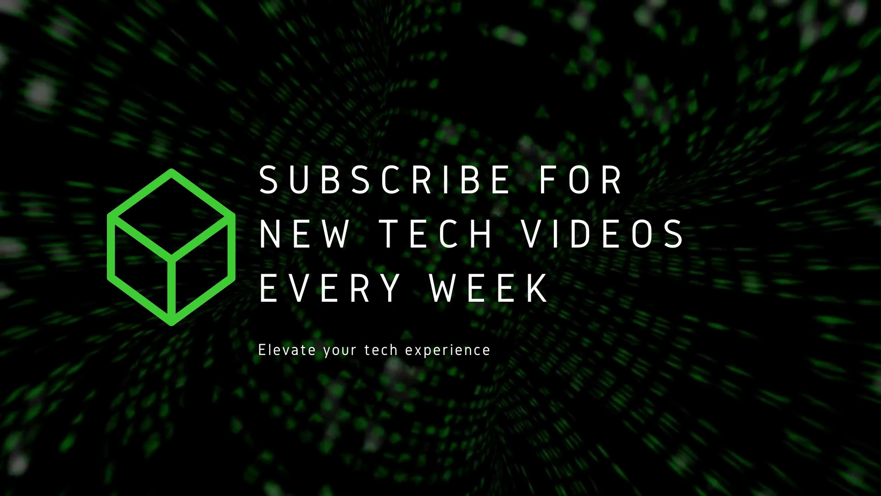